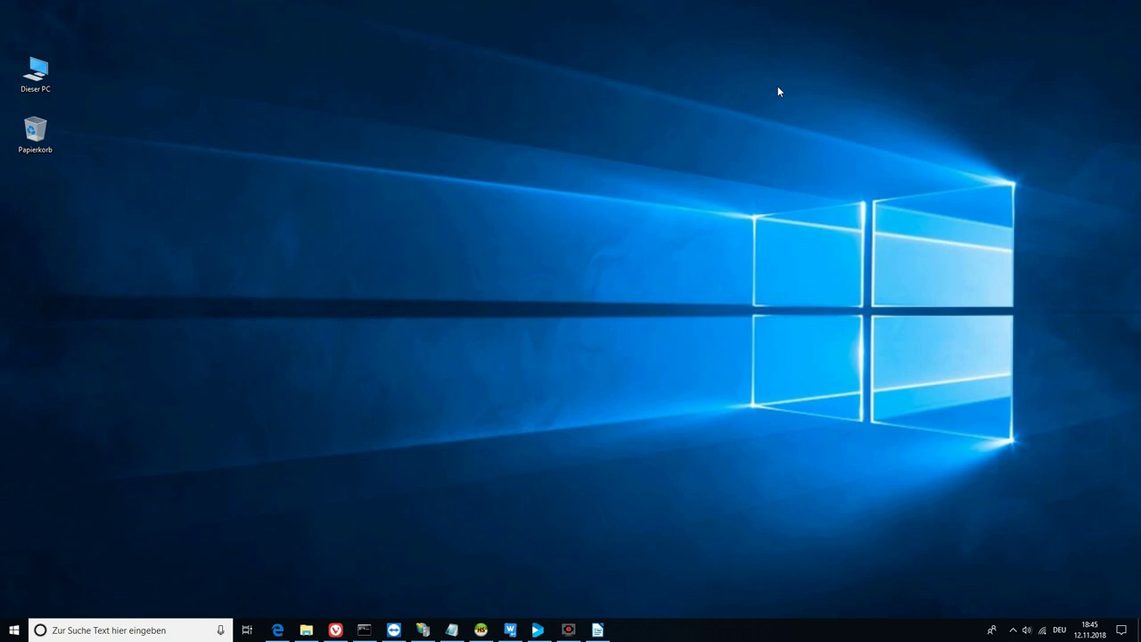
{"action": "left_click", "coordinate": [597, 630]}
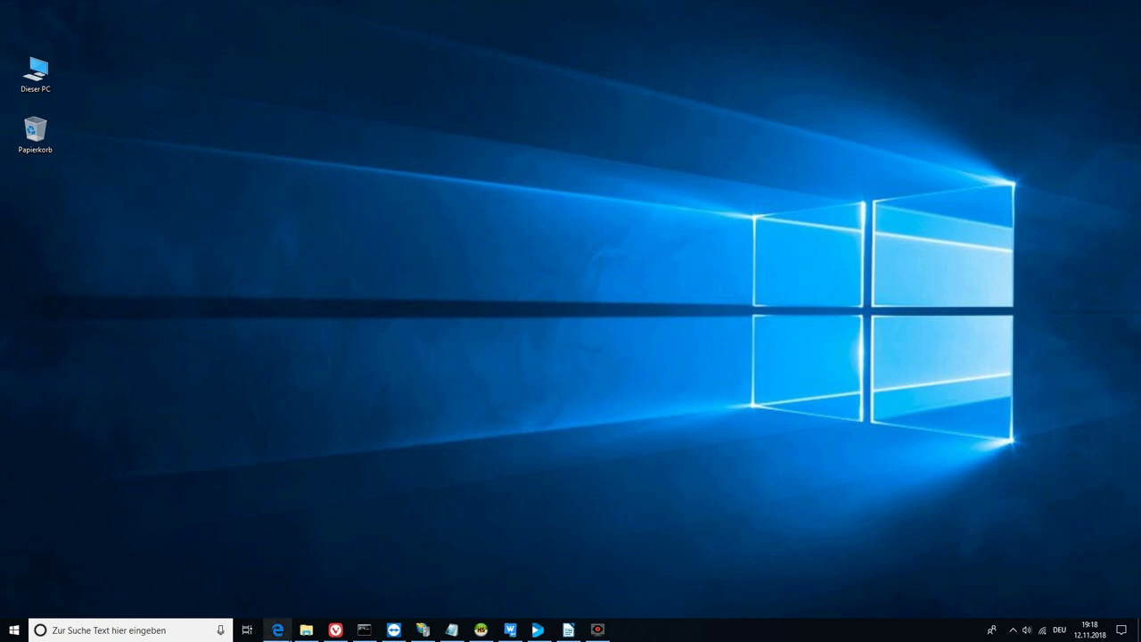
Step: Open File Explorer and look through the contents of the RN, AN and LI subfolders of ausgang
{"action": "left_click", "coordinate": [306, 630]}
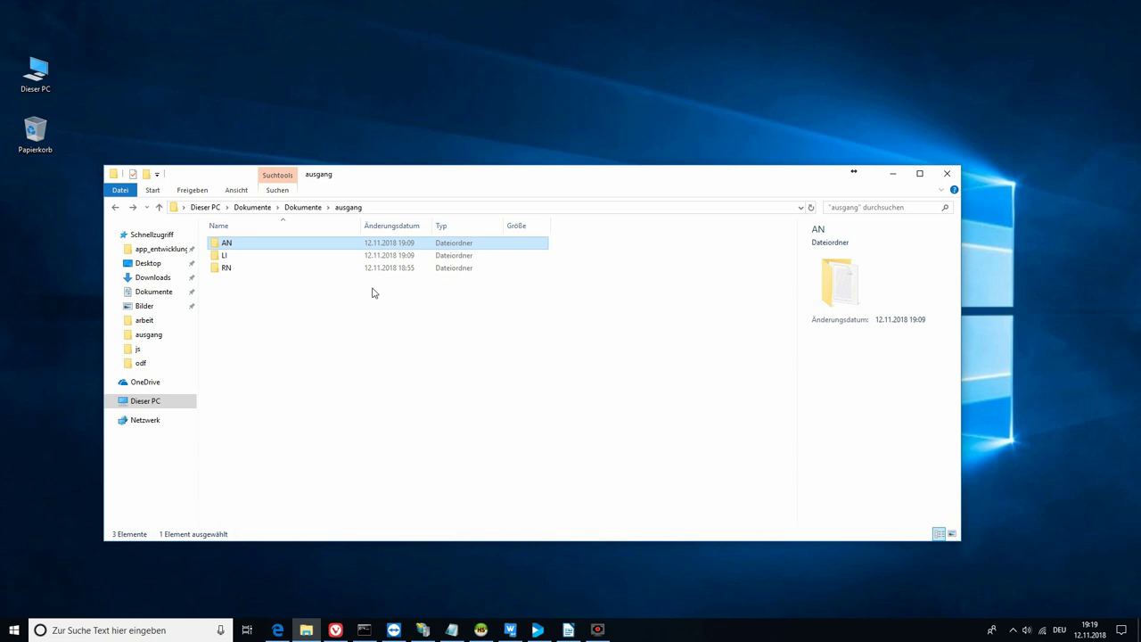
{"action": "double_click", "coordinate": [234, 268]}
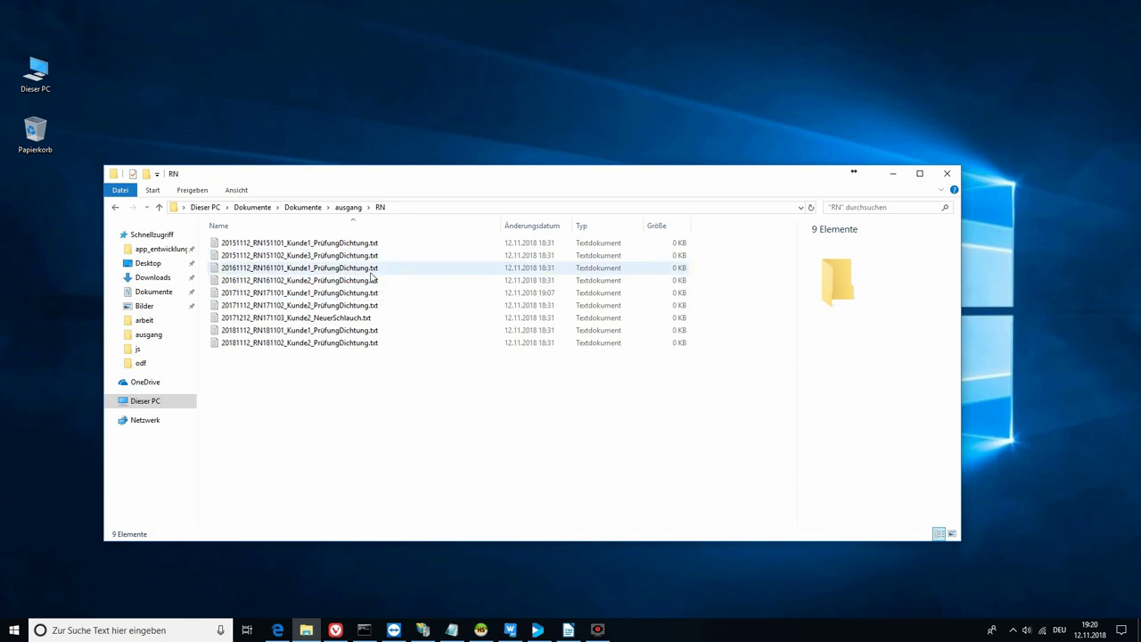
{"action": "left_click", "coordinate": [350, 213]}
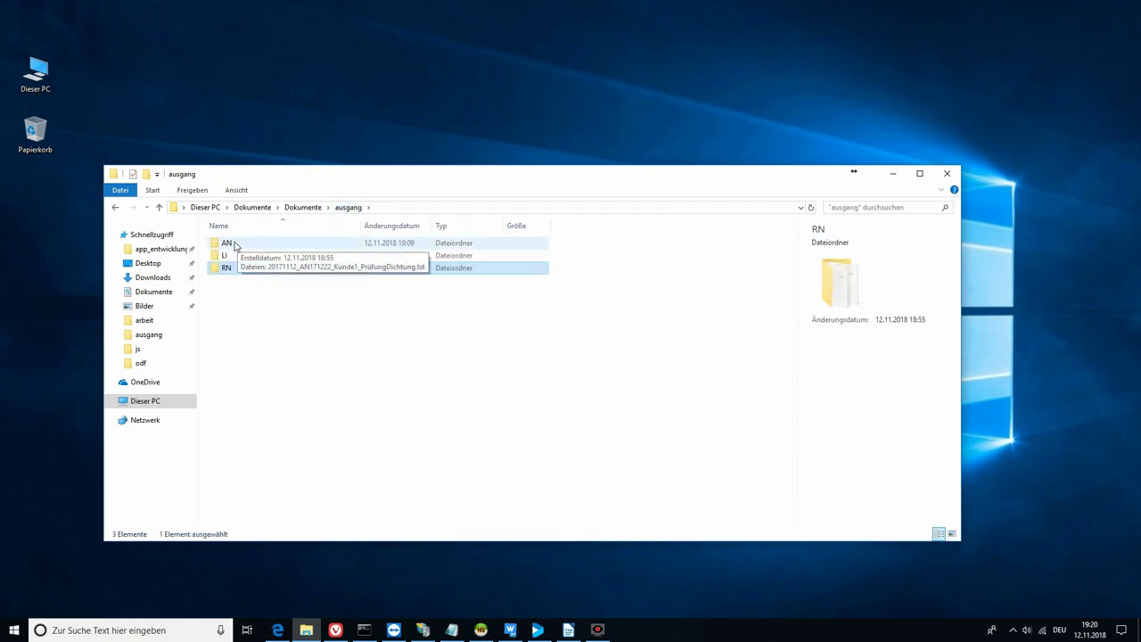
{"action": "double_click", "coordinate": [232, 244]}
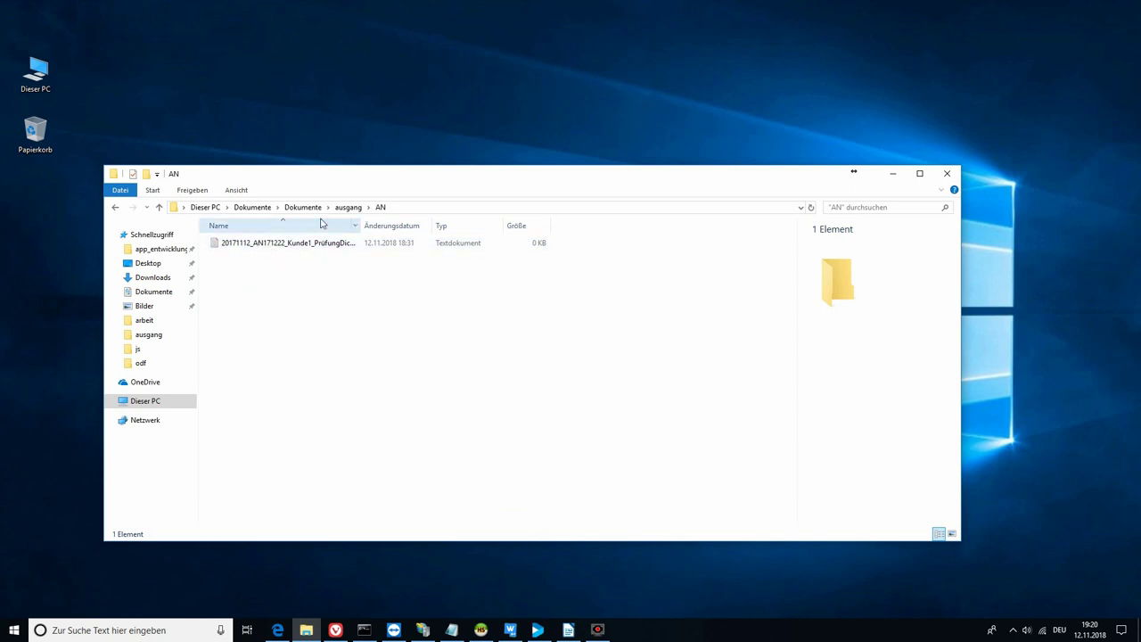
{"action": "left_click", "coordinate": [347, 207]}
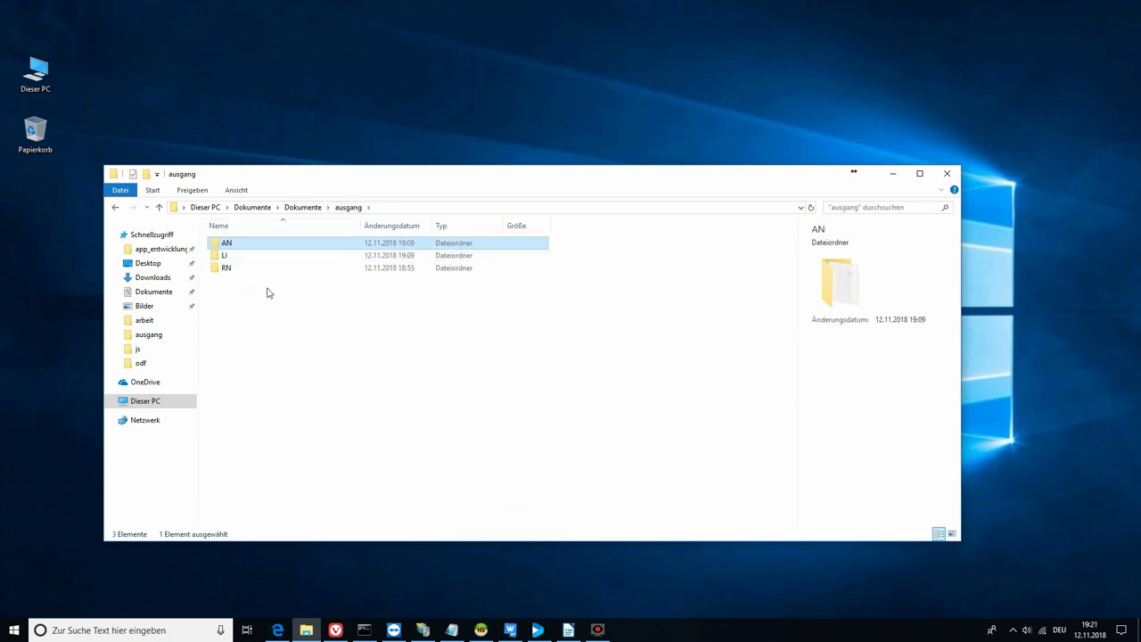
{"action": "double_click", "coordinate": [228, 257]}
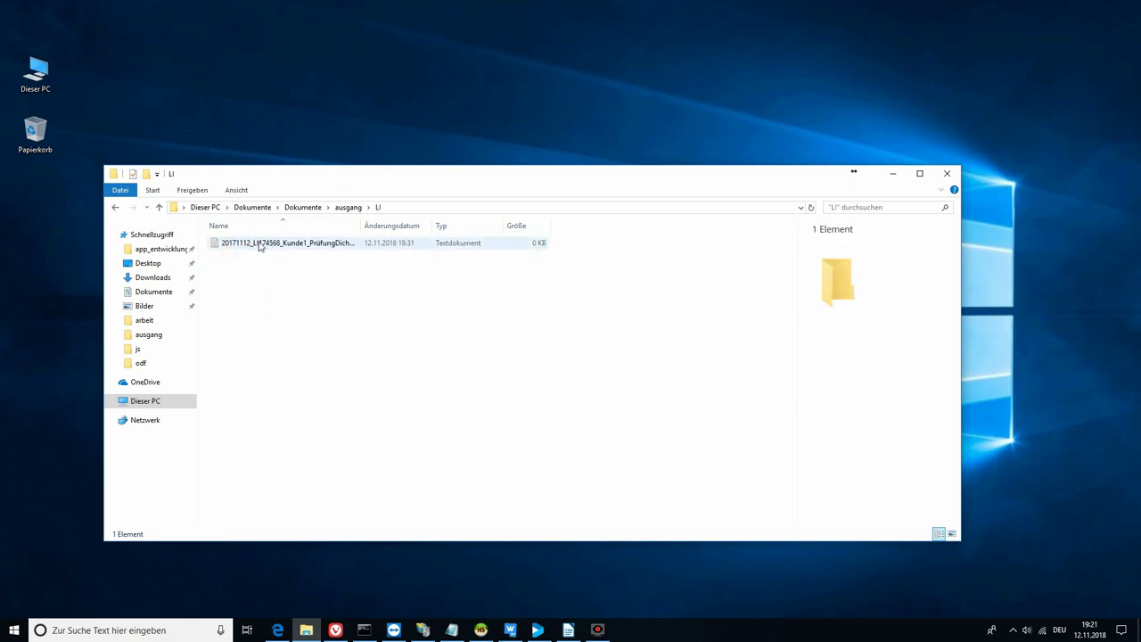
{"action": "left_click", "coordinate": [347, 208]}
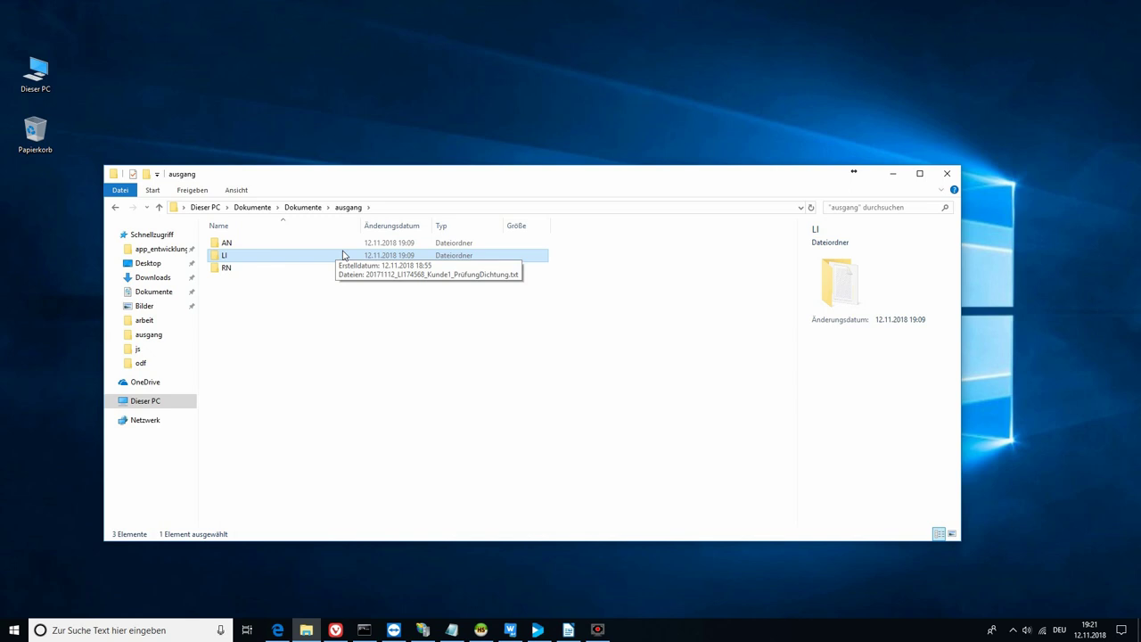
Step: Open the RN folder and view its files in ascending order by name
{"action": "double_click", "coordinate": [237, 268]}
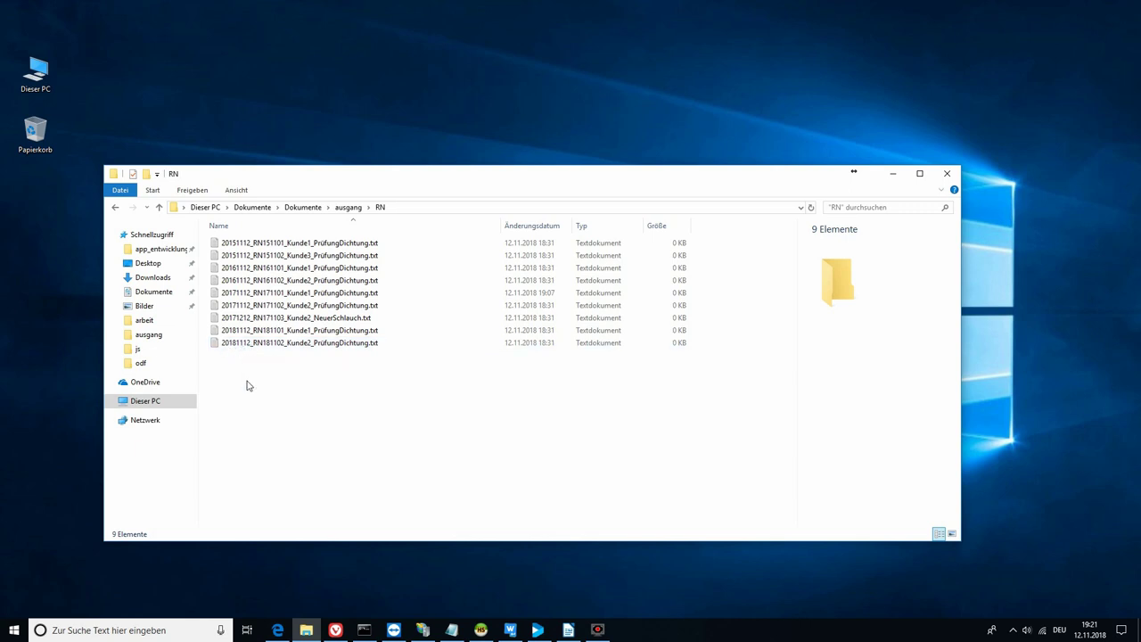
{"action": "left_click", "coordinate": [274, 229]}
{"action": "left_click", "coordinate": [273, 229]}
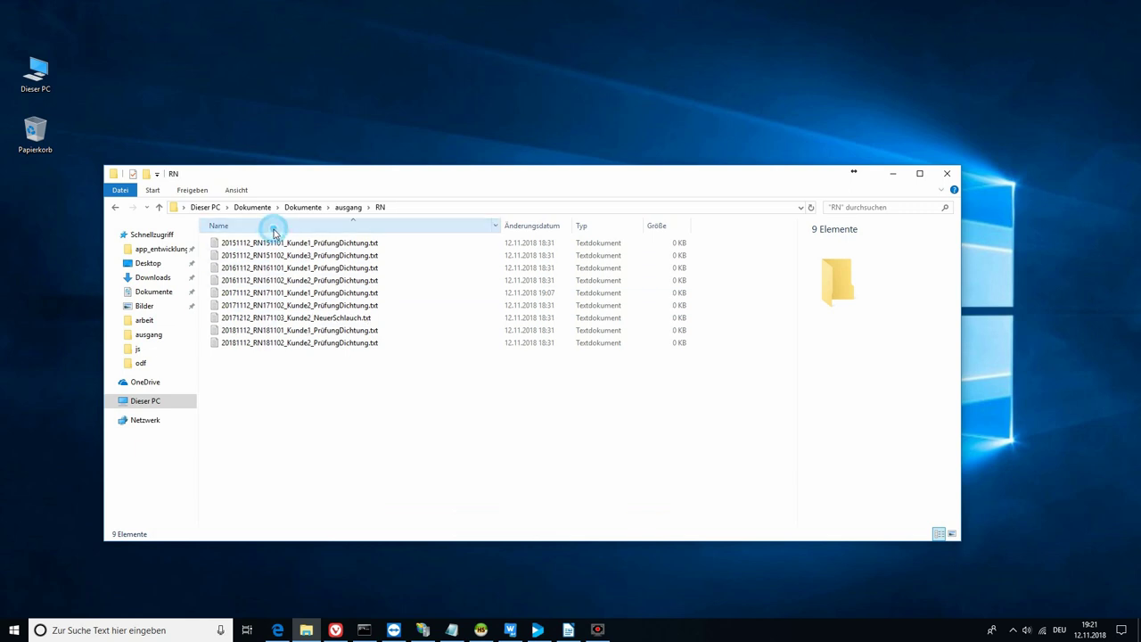
{"action": "left_click", "coordinate": [283, 293]}
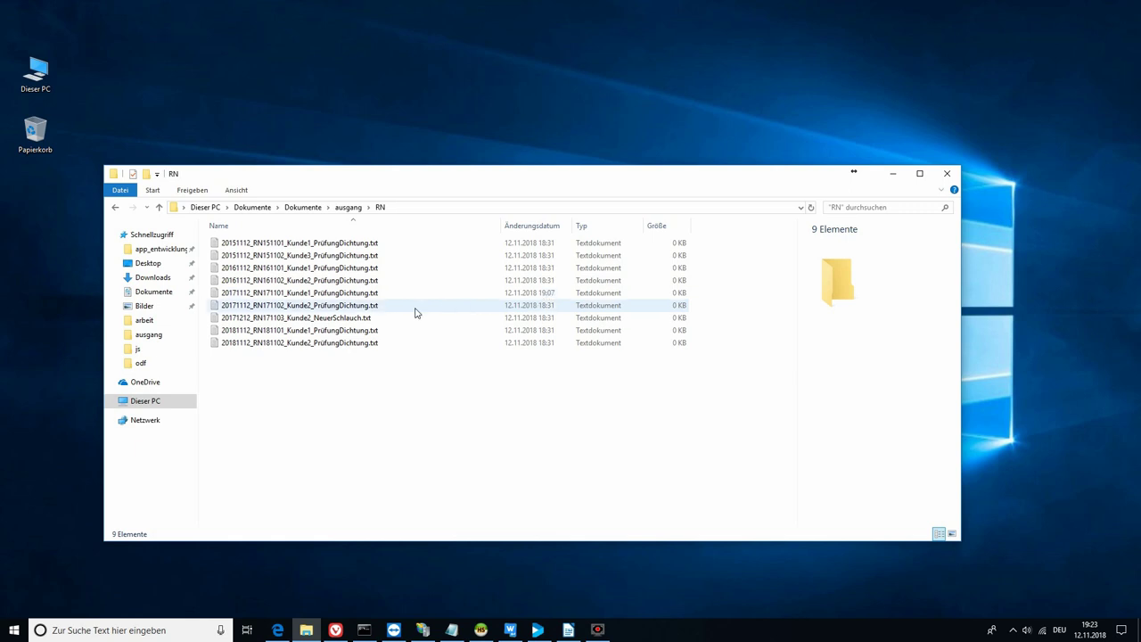
Step: Open the 2018 Kunde1 PrüfungDichtung text file from the RN folder, save it again and close it
{"action": "double_click", "coordinate": [354, 333]}
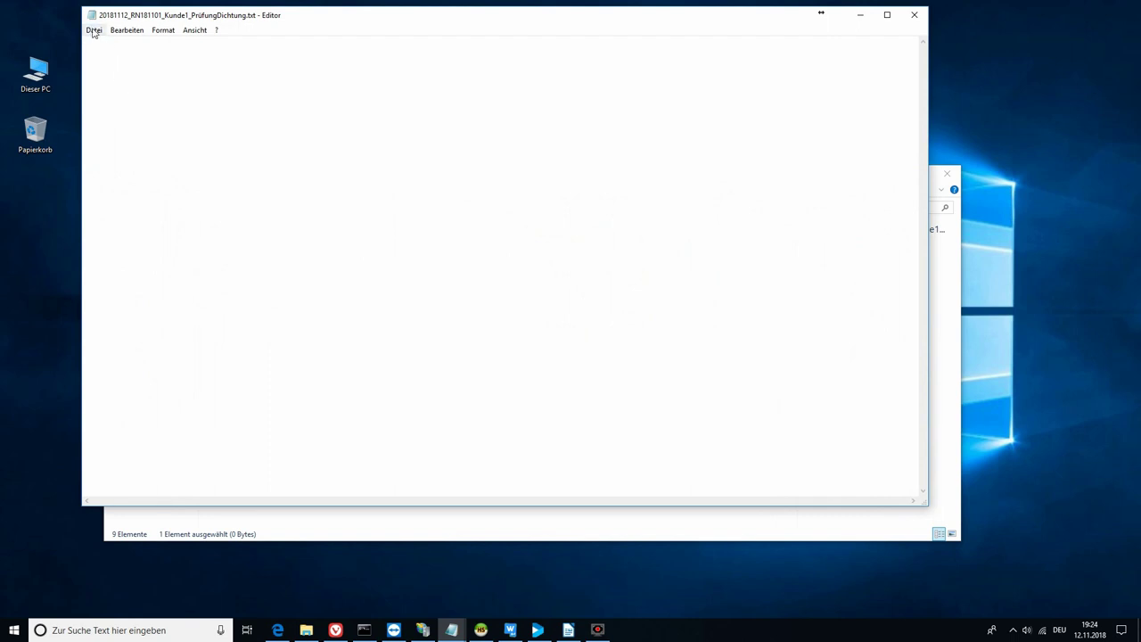
{"action": "left_click", "coordinate": [93, 30]}
{"action": "left_click", "coordinate": [117, 71]}
{"action": "left_click", "coordinate": [913, 18]}
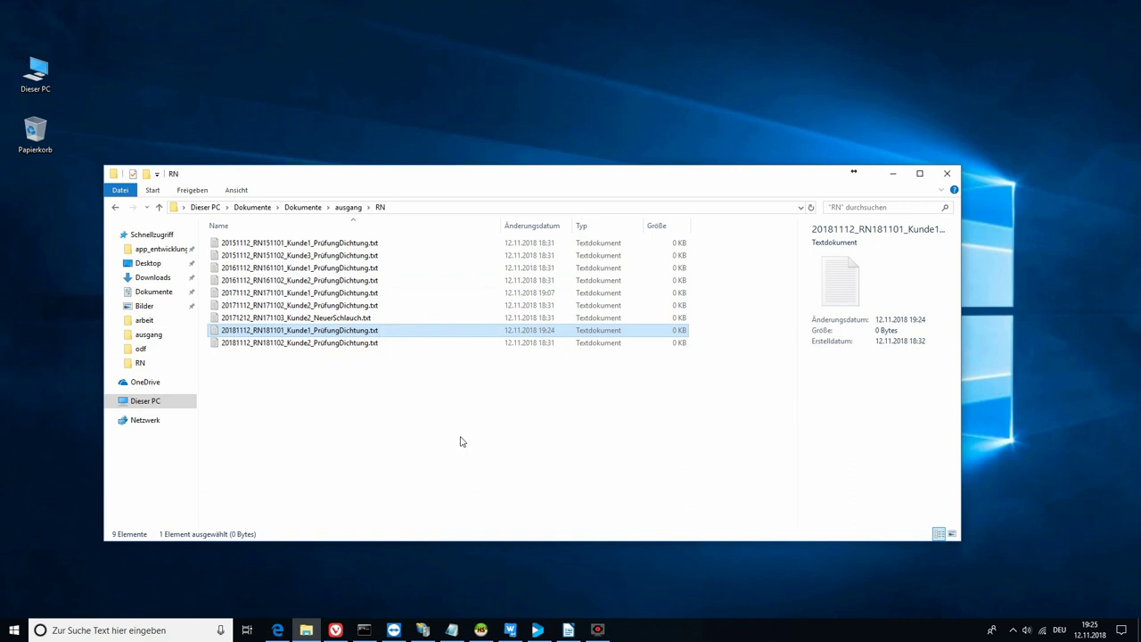
Step: Search the RN folder for files containing 2016
{"action": "left_click", "coordinate": [832, 210]}
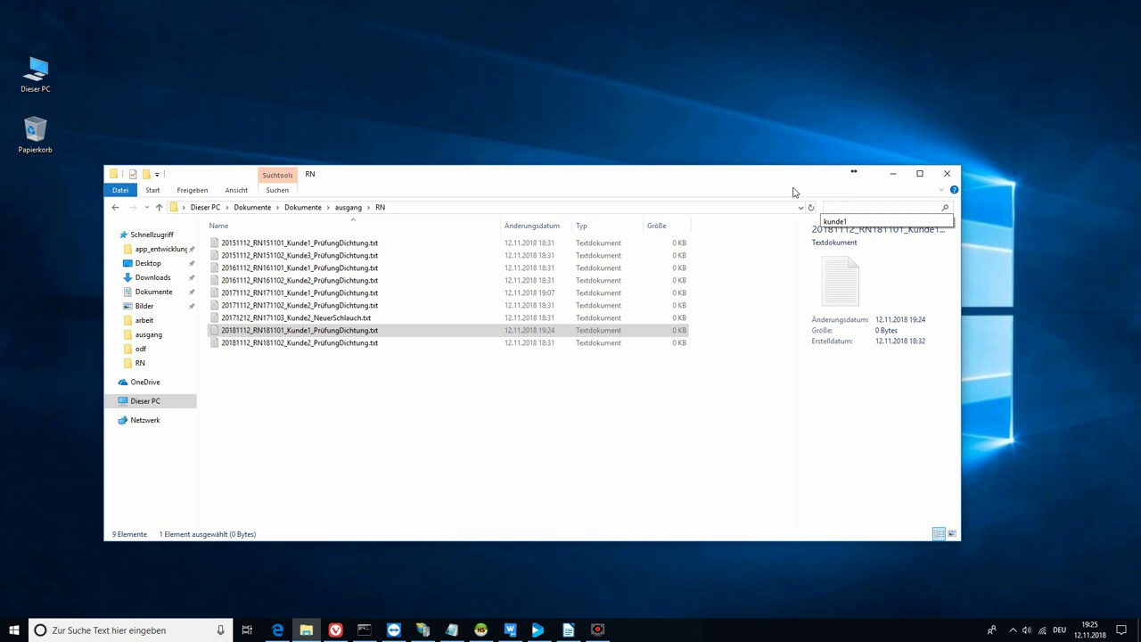
{"action": "key", "text": "Escape"}
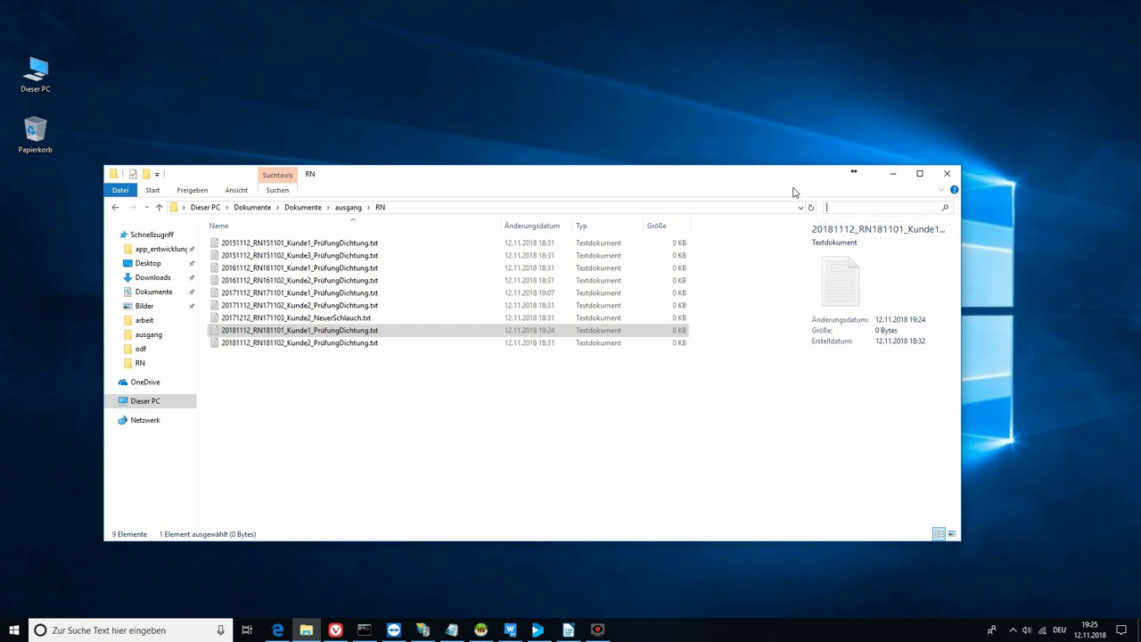
{"action": "type", "text": "2016"}
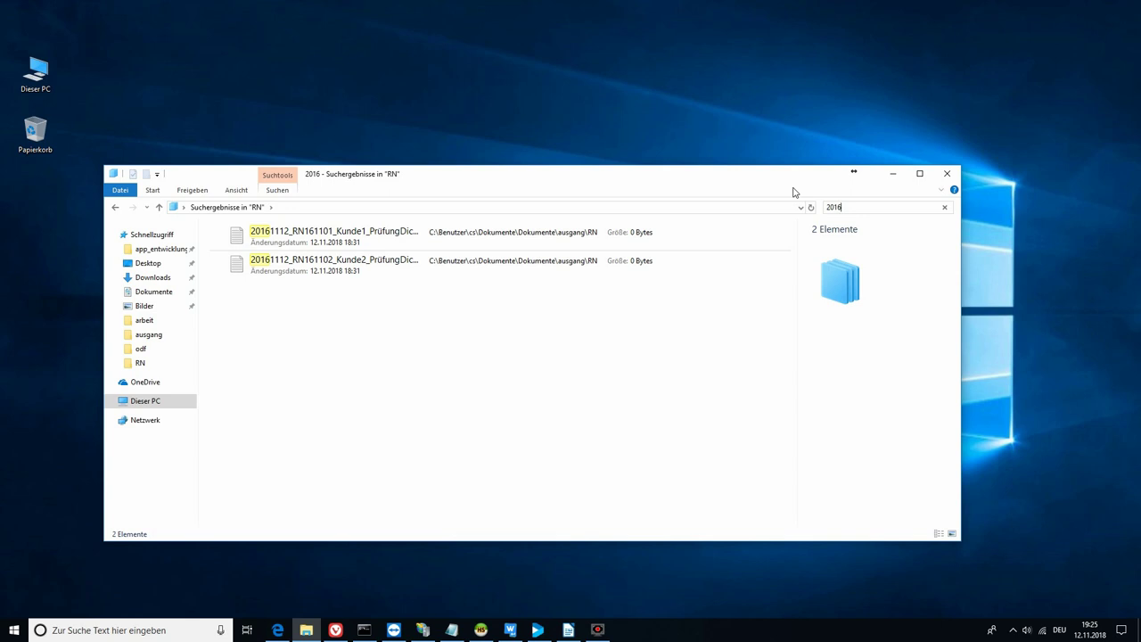
Step: Replace the search term to find the files for kunde2 in the RN folder
{"action": "key", "text": "BackSpace"}
{"action": "key", "text": "BackSpace"}
{"action": "key", "text": "BackSpace"}
{"action": "key", "text": "BackSpace"}
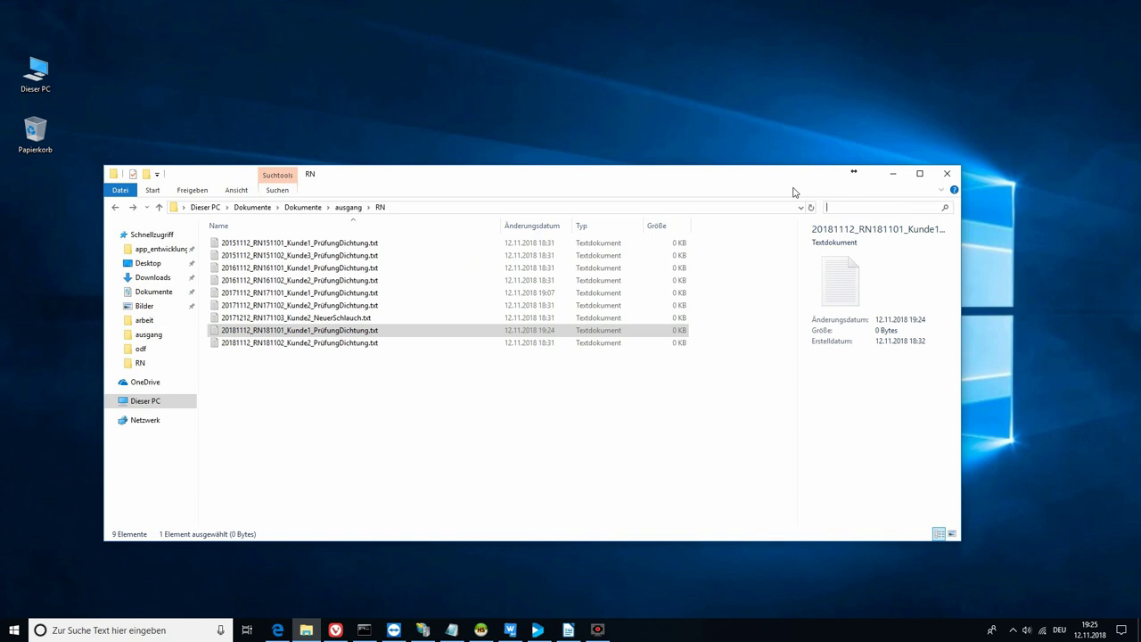
{"action": "type", "text": "kunden2"}
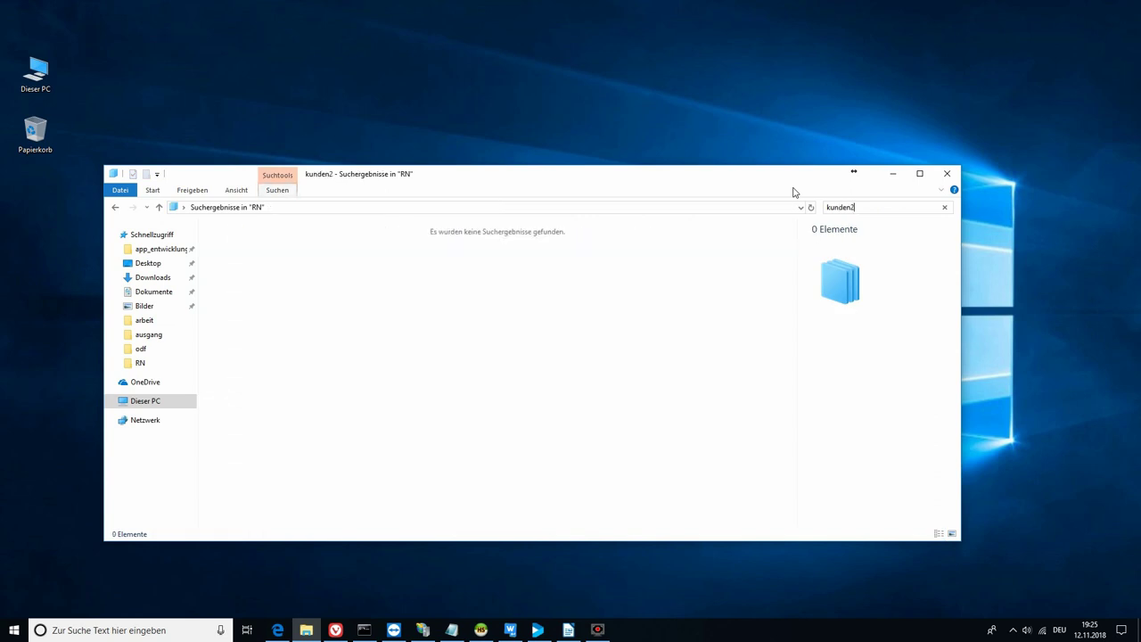
{"action": "key", "text": "BackSpace"}
{"action": "key", "text": "BackSpace"}
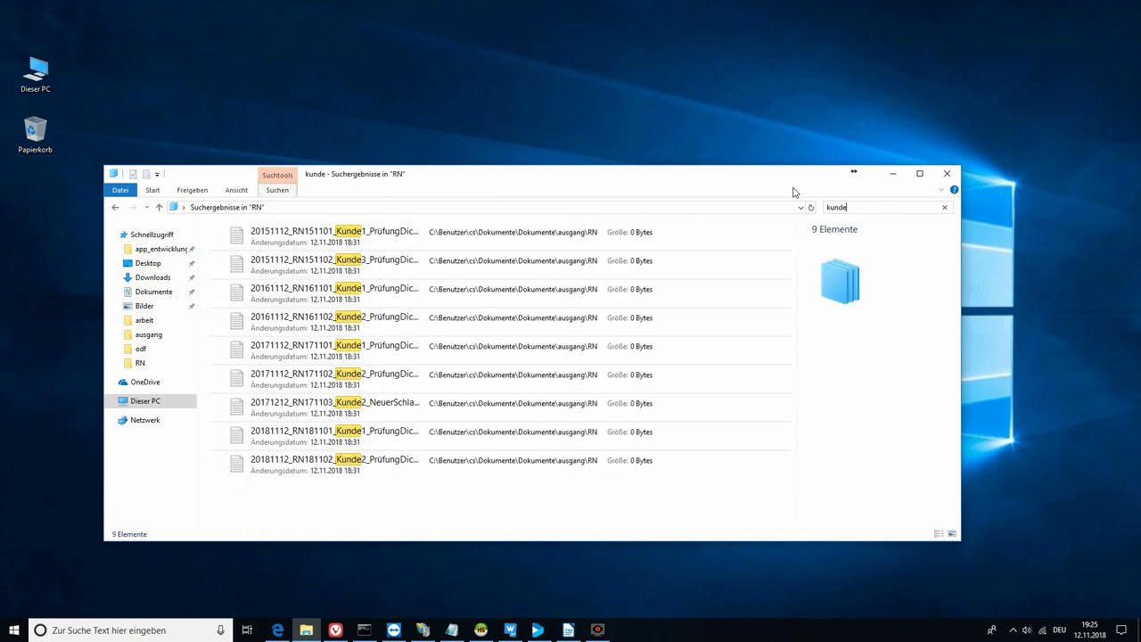
{"action": "type", "text": "2"}
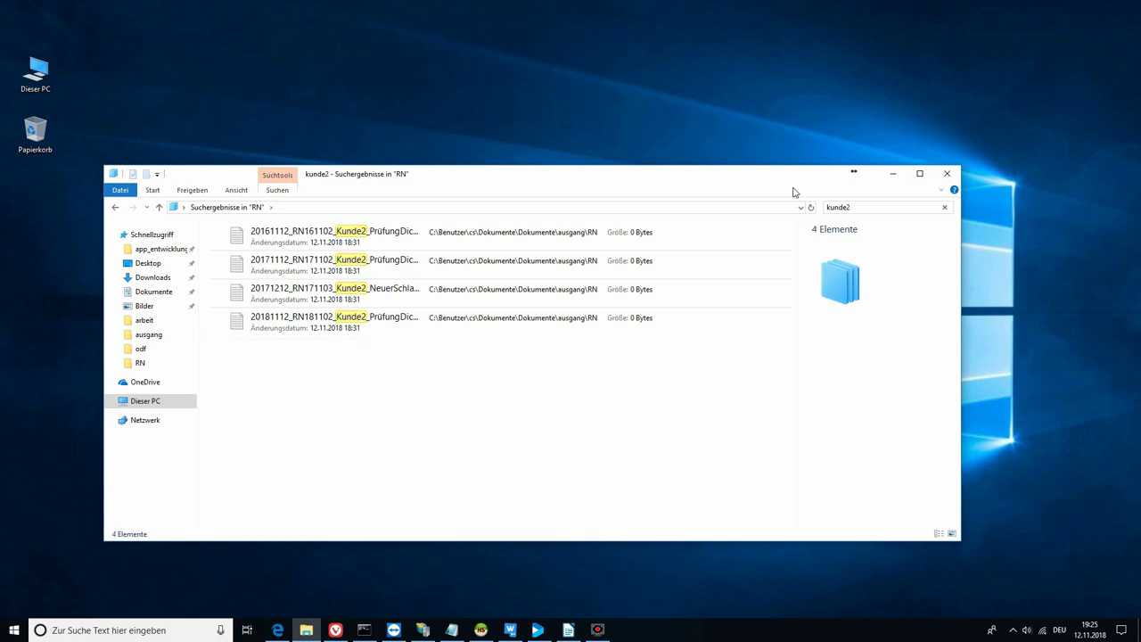
Step: Clear the current term and search the RN folder for prüfu
{"action": "key", "text": "BackSpace"}
{"action": "key", "text": "BackSpace"}
{"action": "key", "text": "BackSpace"}
{"action": "key", "text": "BackSpace"}
{"action": "key", "text": "BackSpace"}
{"action": "key", "text": "BackSpace"}
{"action": "type", "text": "prüfu"}
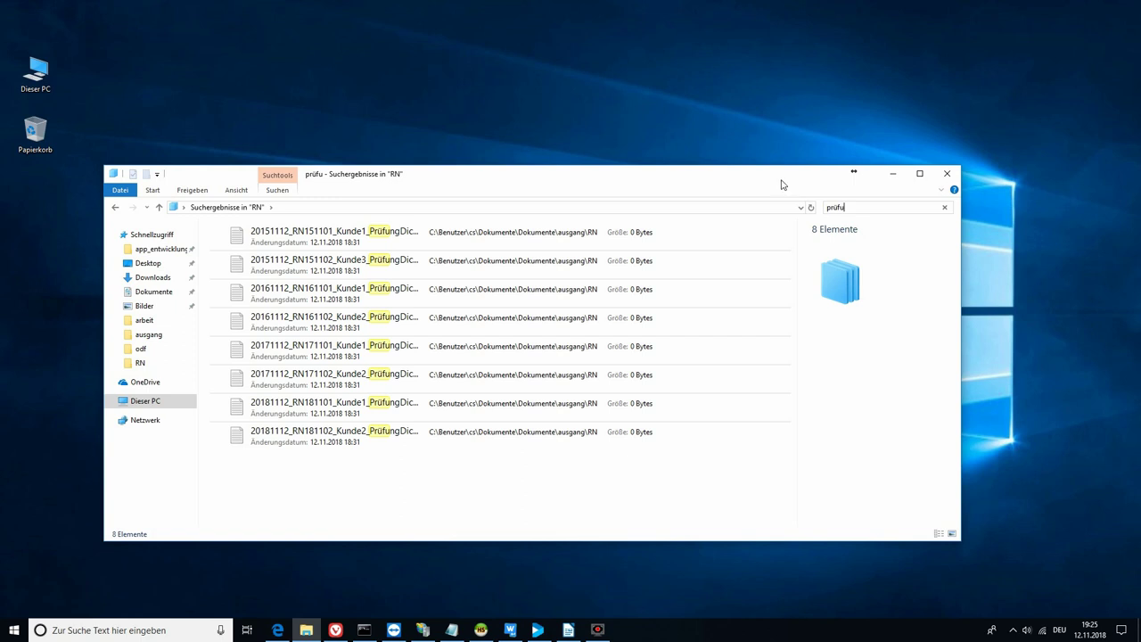
Step: Return to the ausgang folder and search across its subfolders for 2016, followed by 2017
{"action": "left_click", "coordinate": [115, 211]}
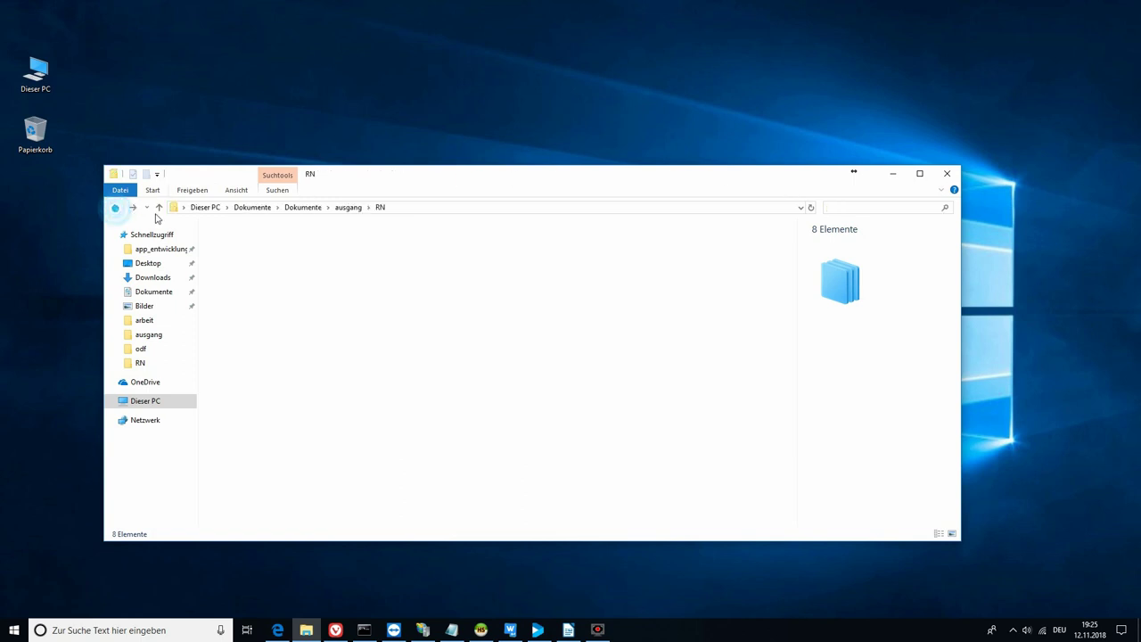
{"action": "left_click", "coordinate": [347, 210]}
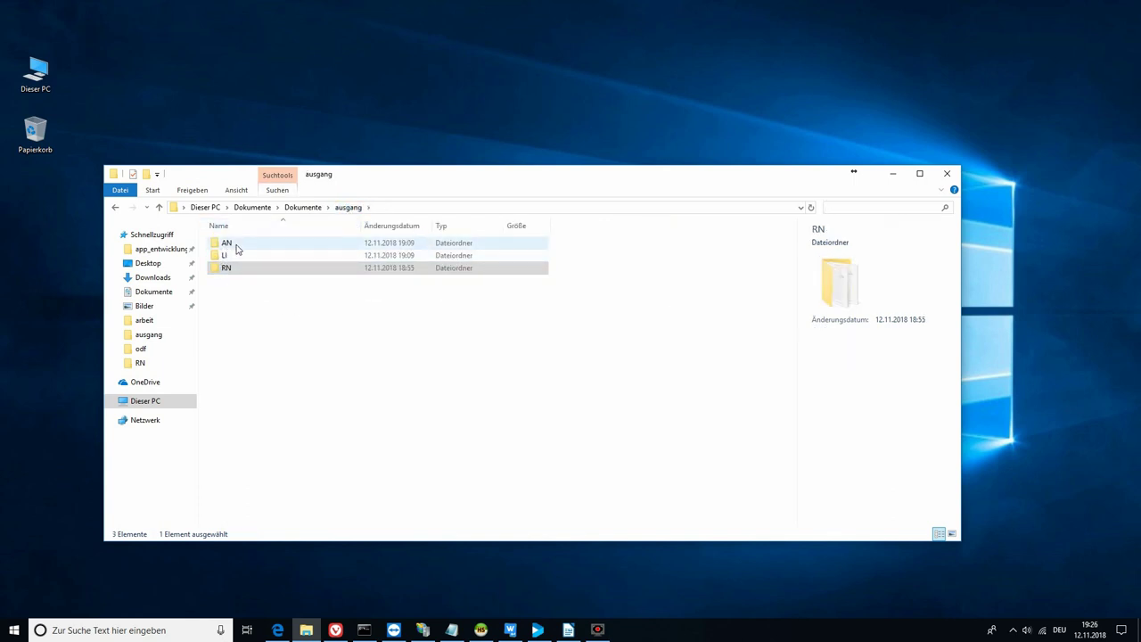
{"action": "left_click", "coordinate": [259, 270]}
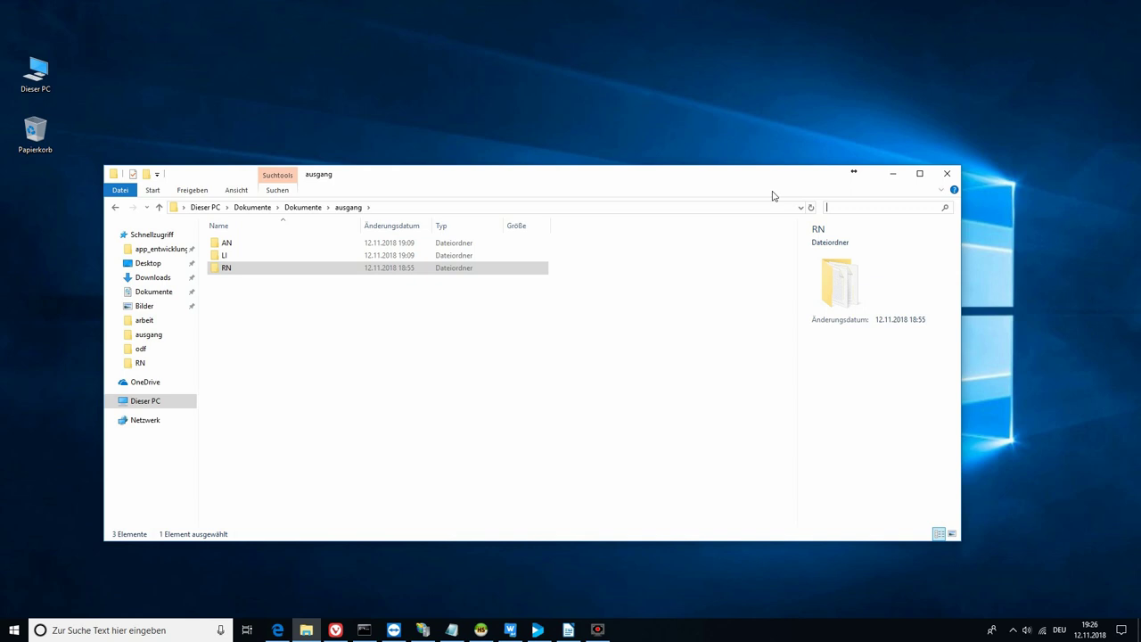
{"action": "type", "text": "2016"}
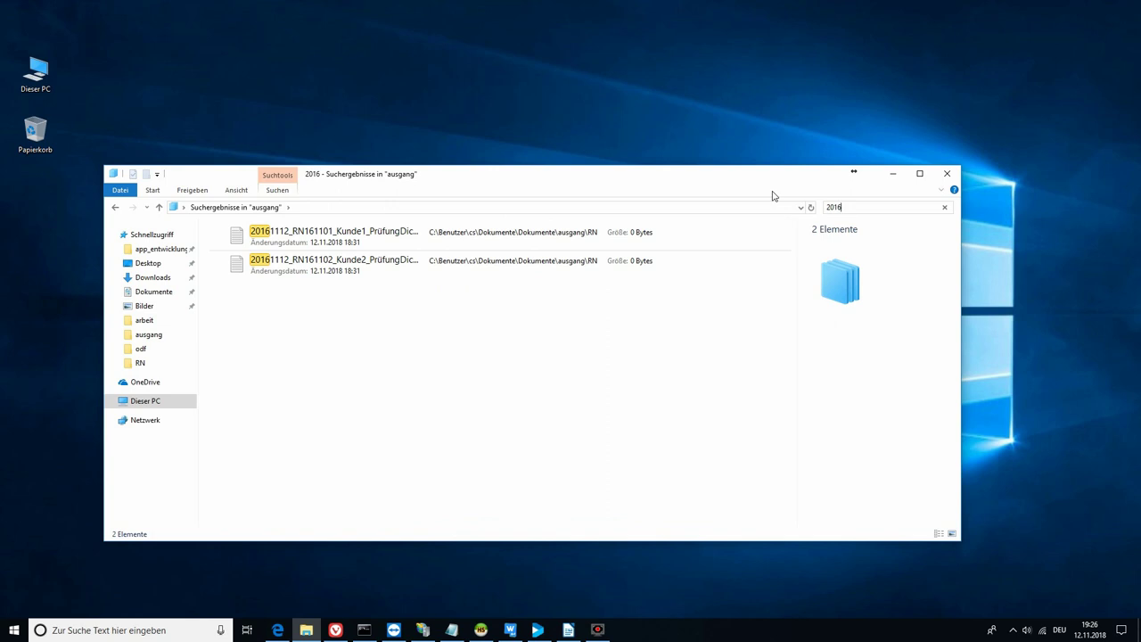
{"action": "key", "text": "BackSpace"}
{"action": "type", "text": "7"}
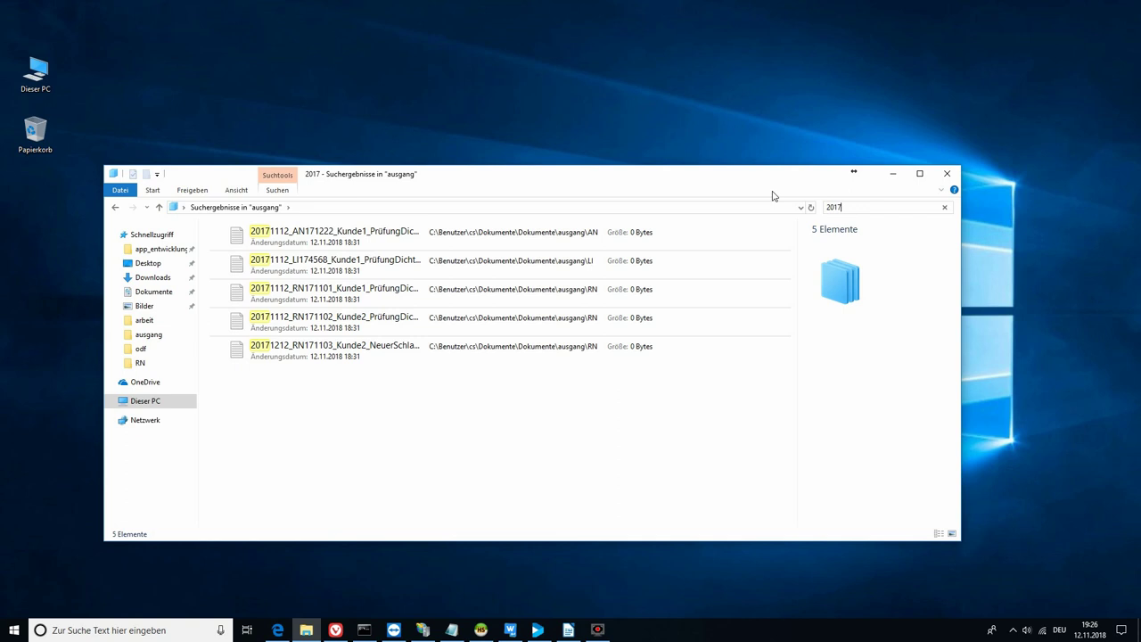
Step: Clear the year and search the ausgang folder for kunde1
{"action": "key", "text": "BackSpace"}
{"action": "key", "text": "BackSpace"}
{"action": "key", "text": "BackSpace"}
{"action": "key", "text": "BackSpace"}
{"action": "type", "text": "kum"}
{"action": "key", "text": "BackSpace"}
{"action": "type", "text": "nde1"}
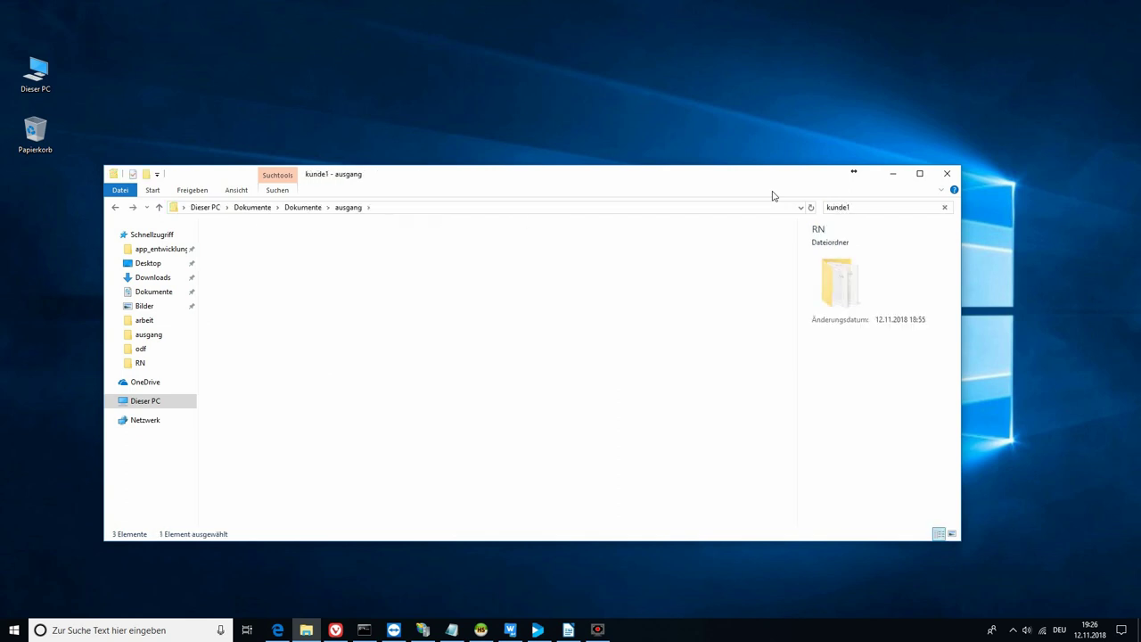